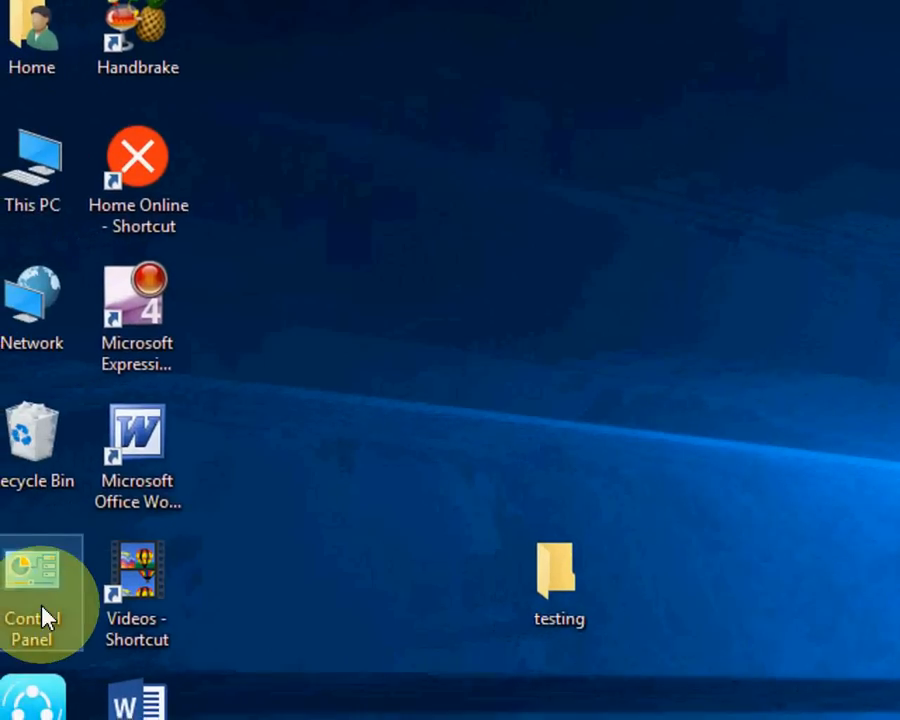
- From the Control Panel desktop icon, reach Appearance and Personalization and its File Explorer Options dialog
double_click(42, 612)
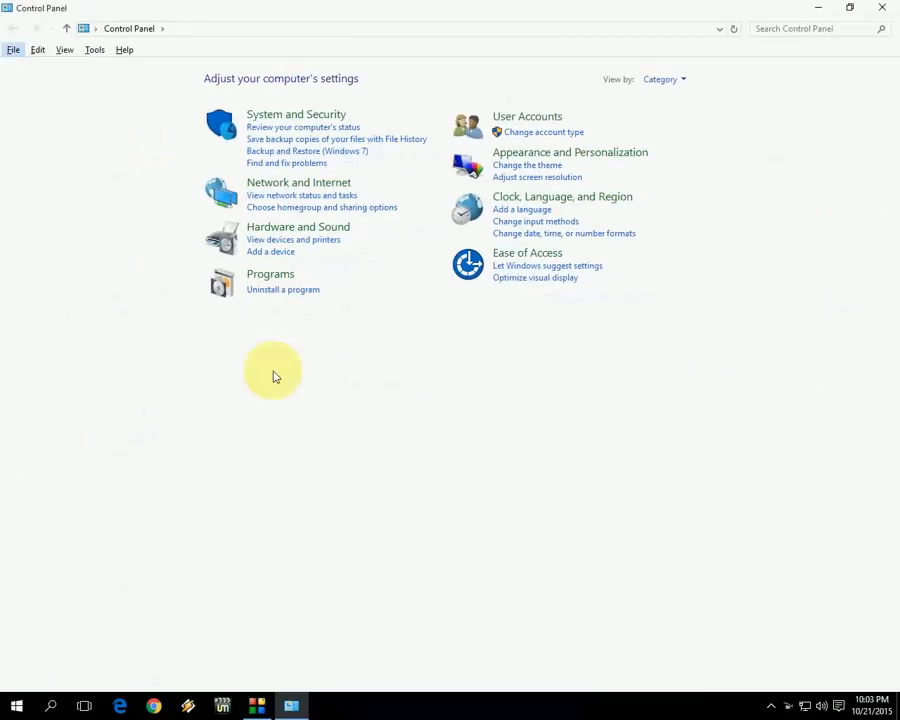
left_click(611, 470)
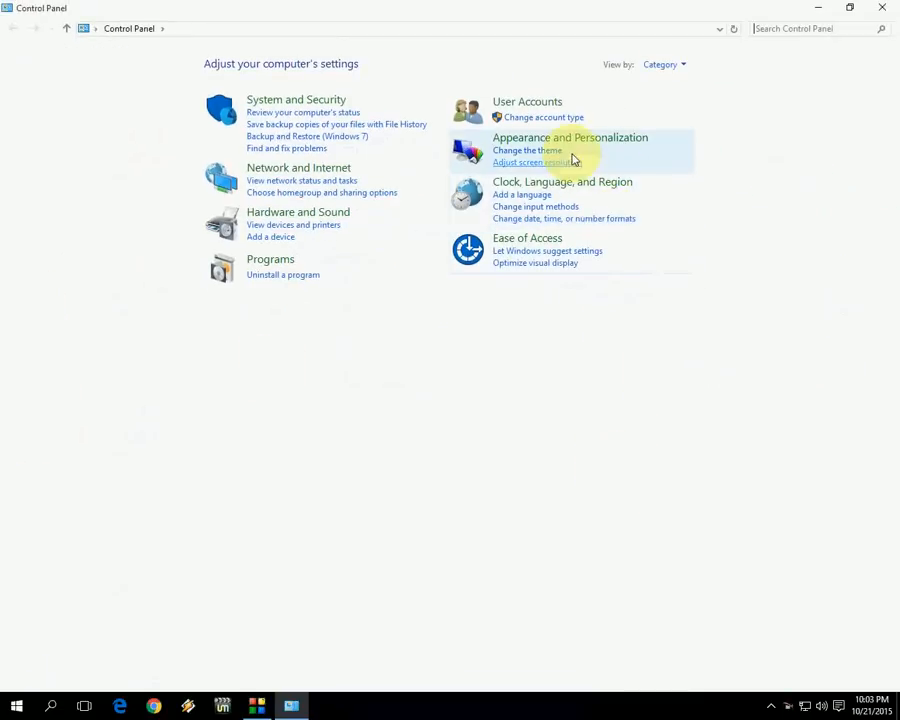
left_click(605, 145)
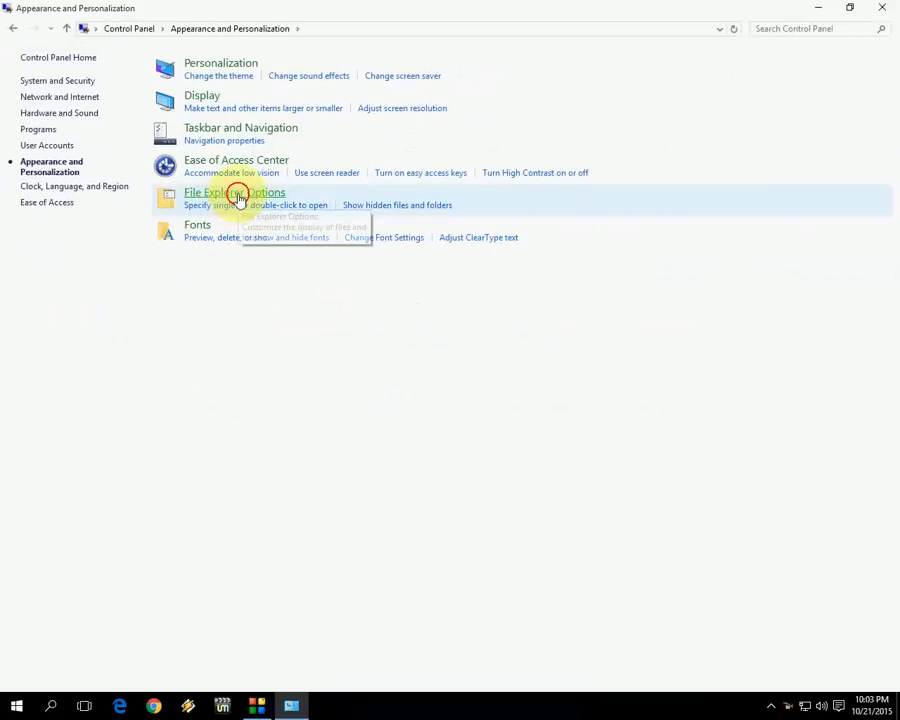
left_click(236, 199)
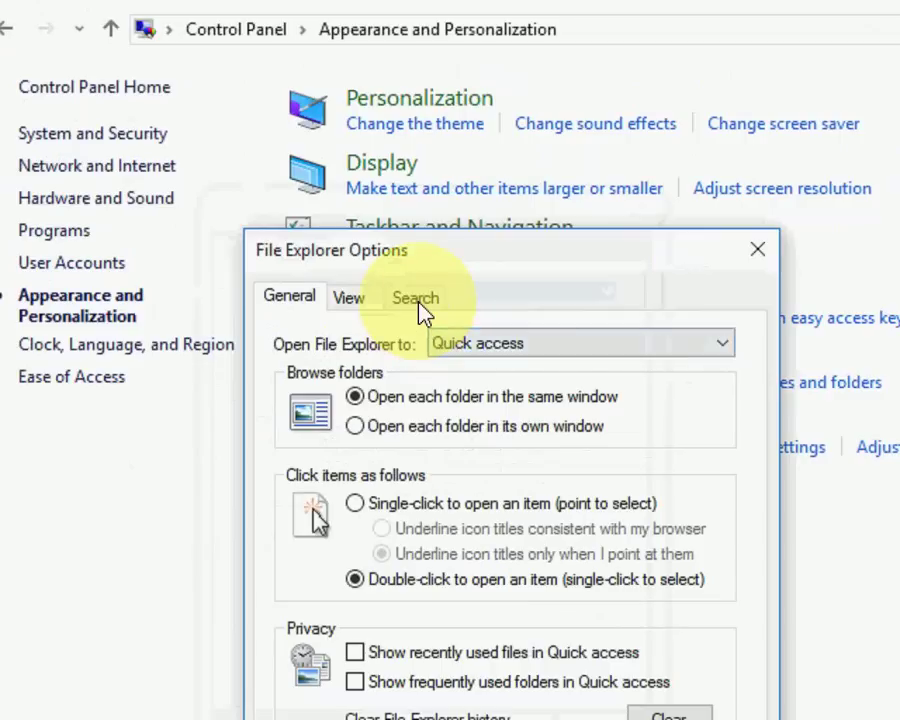
- On the Search tab, enable 'Always search file names and contents' and confirm with OK
left_click(419, 305)
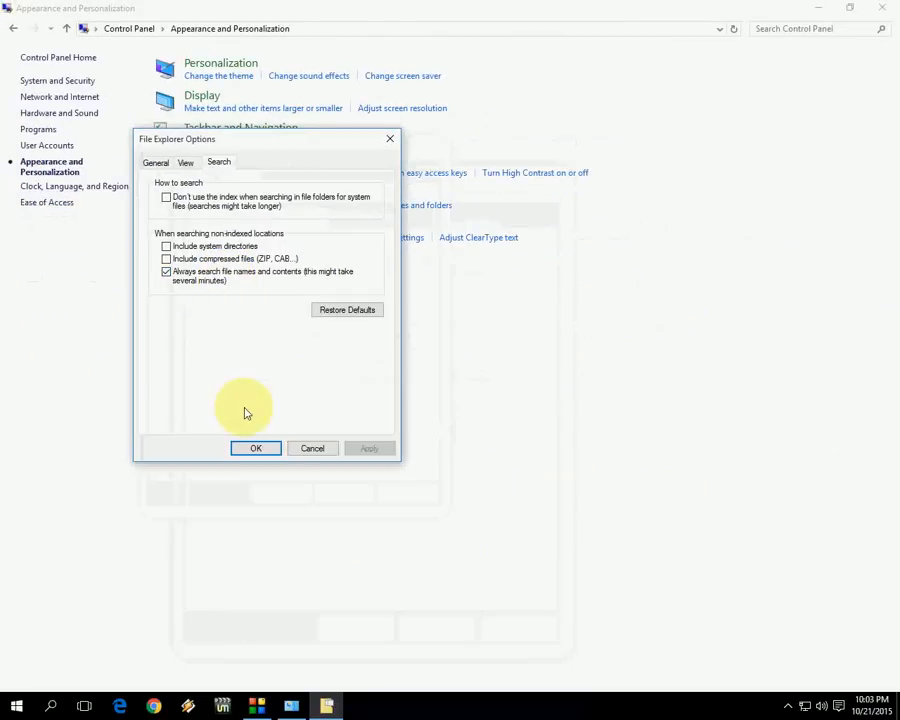
left_click(250, 446)
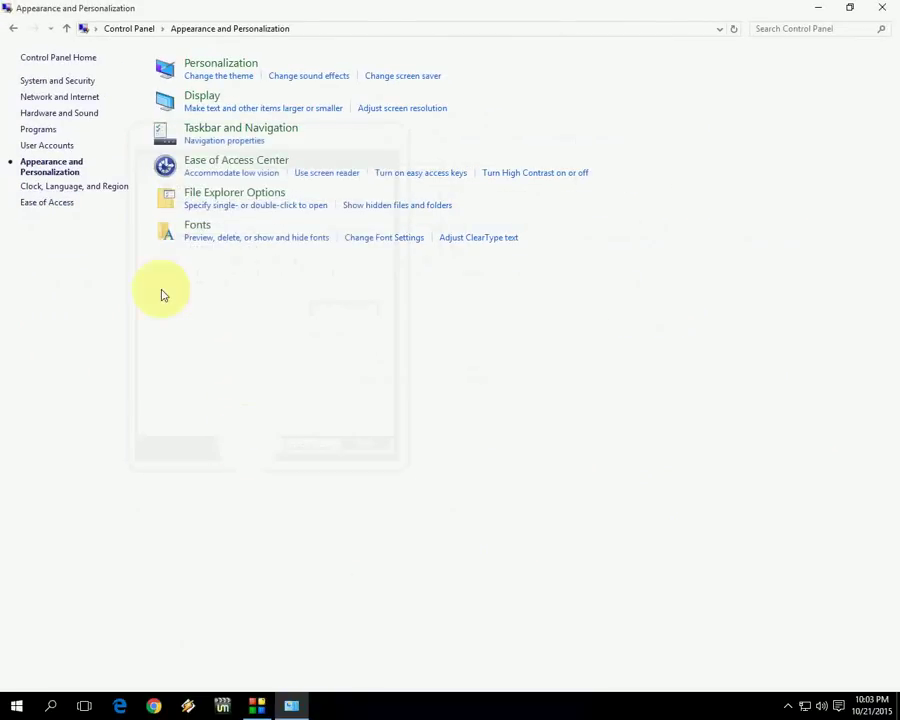
- Return to the Control Panel home and switch View by to Large icons
left_click(14, 30)
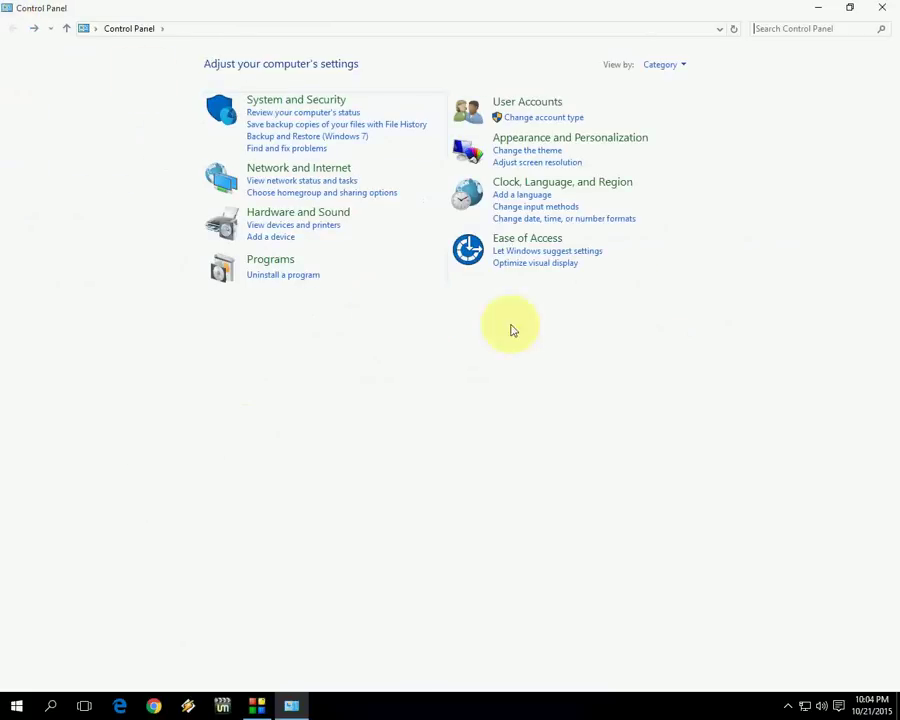
left_click(664, 70)
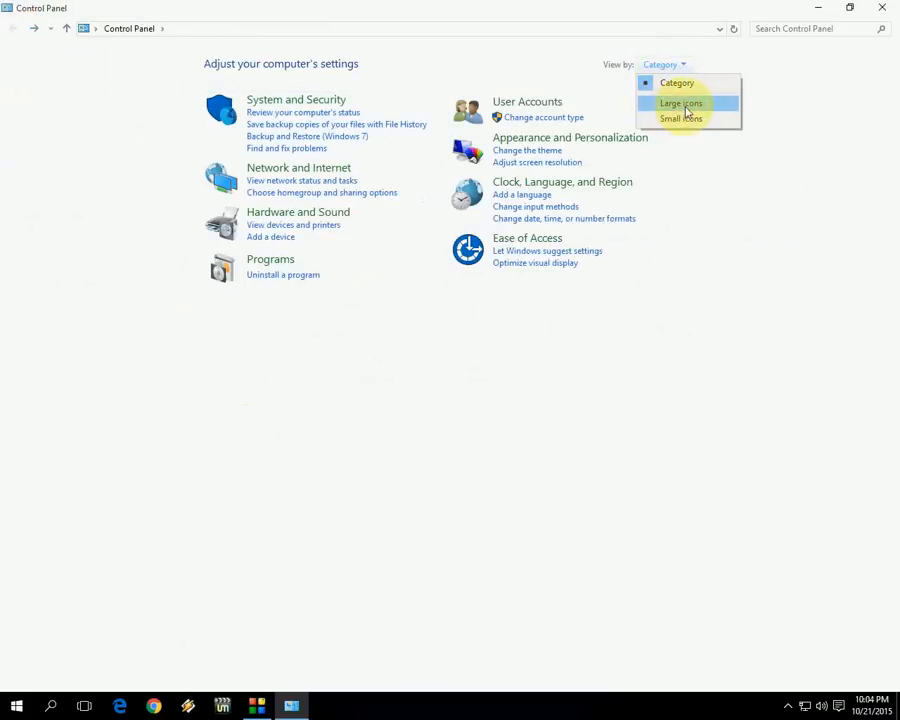
left_click(686, 106)
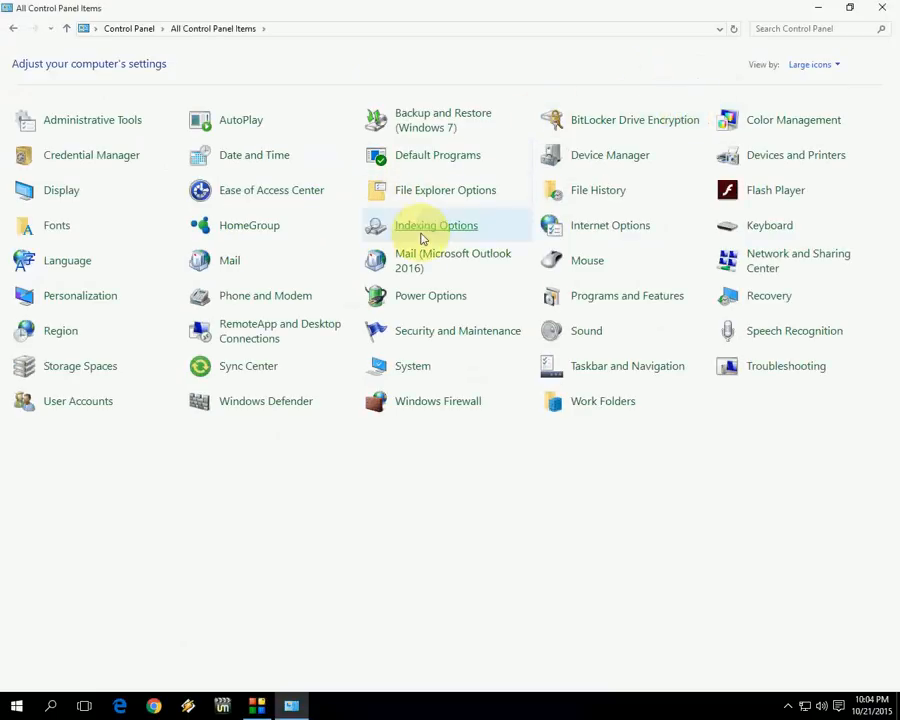
mouse_move(430, 226)
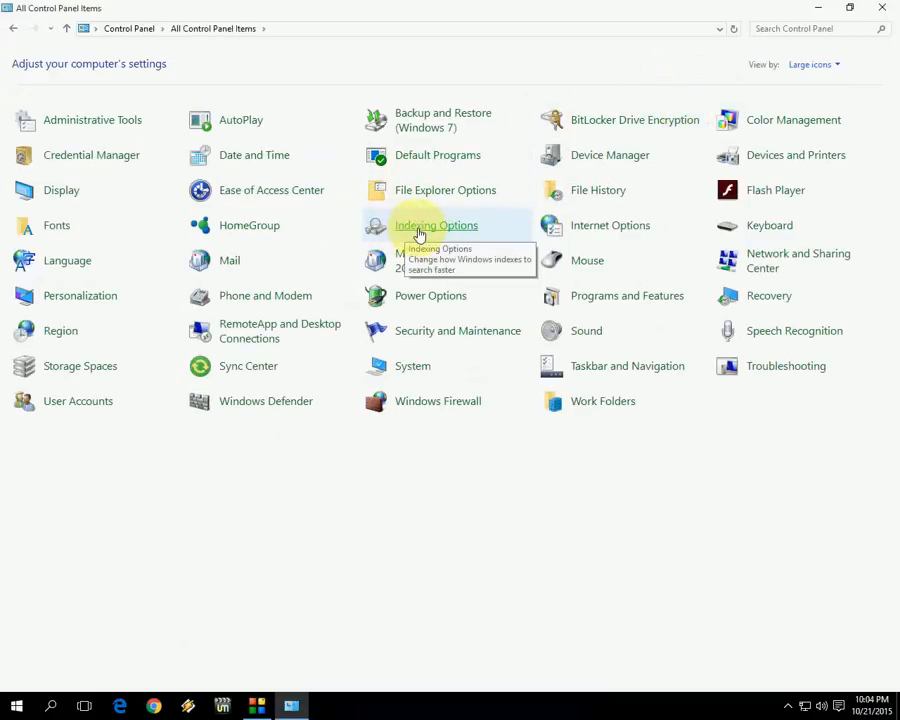
- In Indexing Options > Modify, toggle Local Disk (D:) on then off, keeping E:, Start Menu and Users indexed
left_click(438, 230)
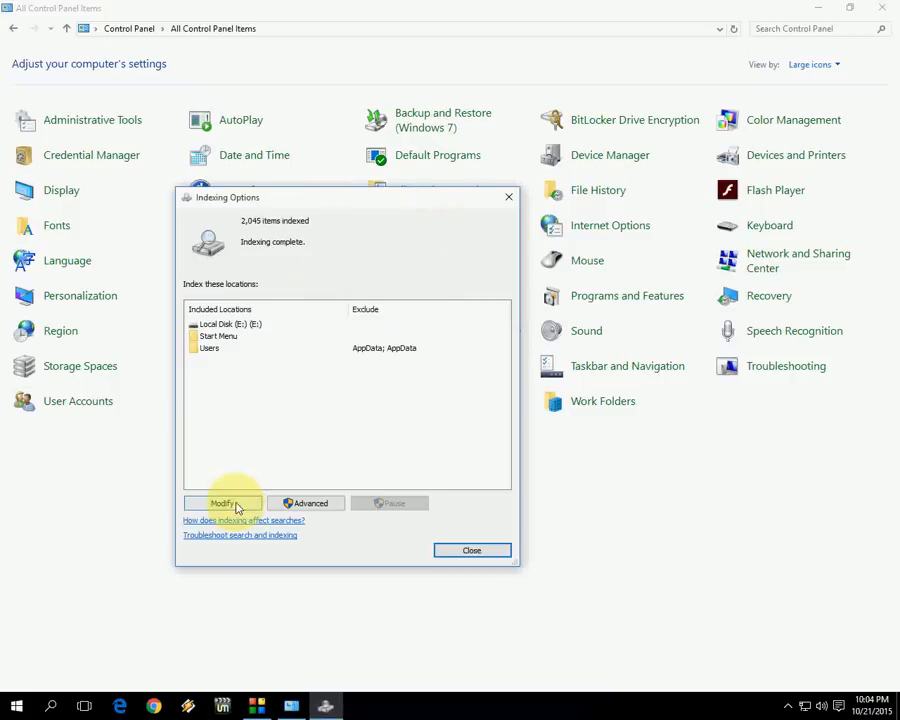
left_click(236, 503)
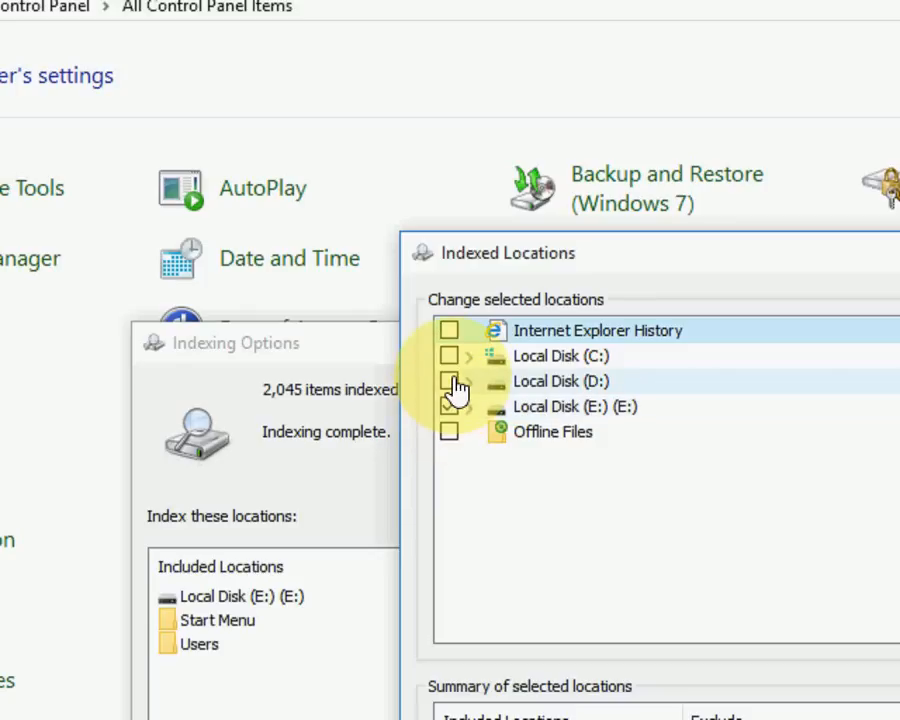
left_click(451, 383)
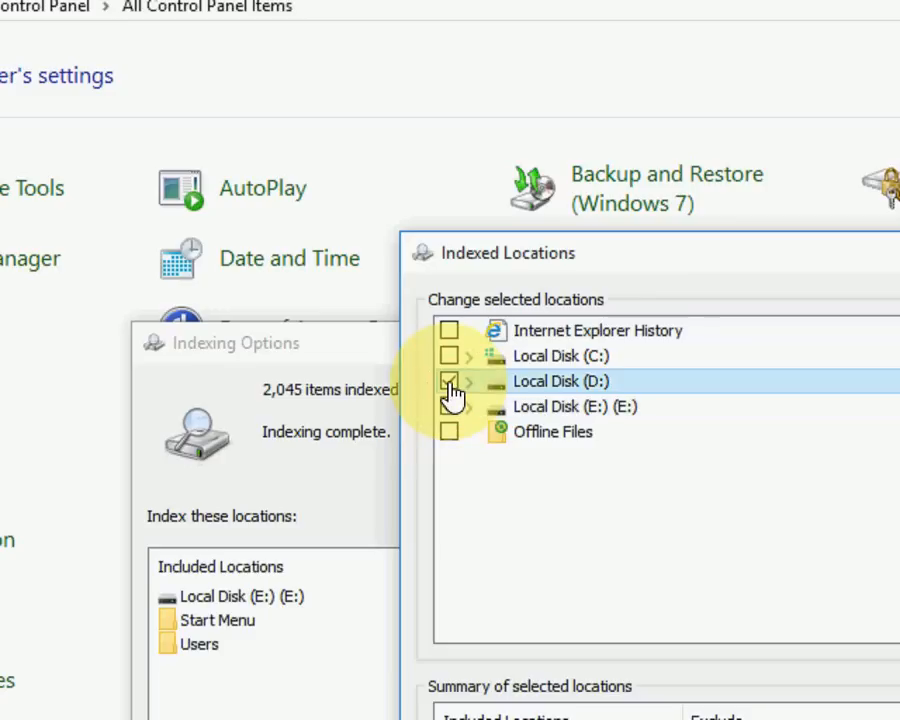
left_click(449, 382)
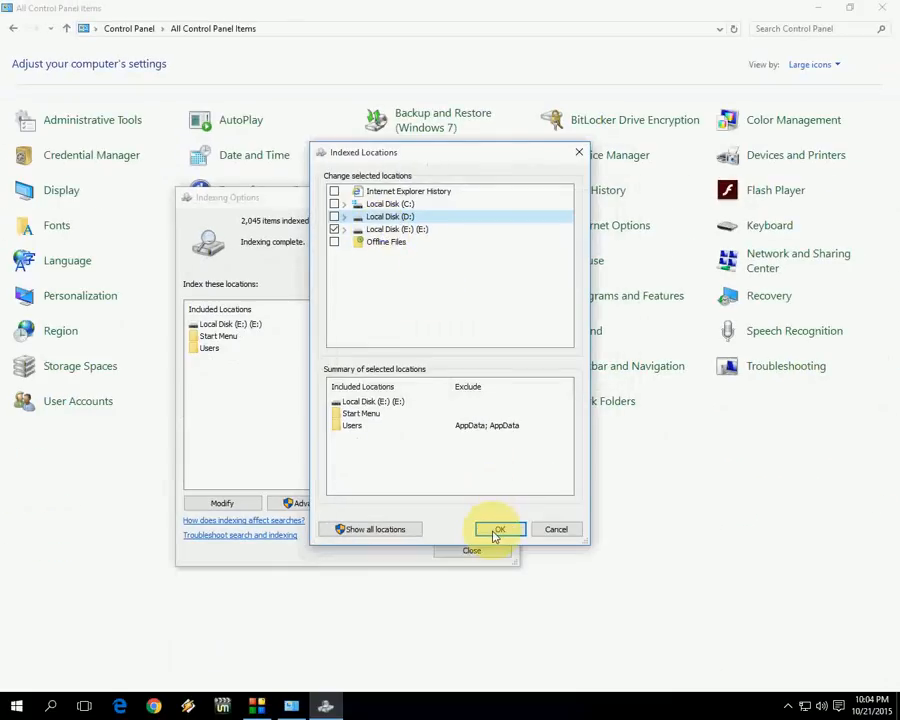
left_click(497, 530)
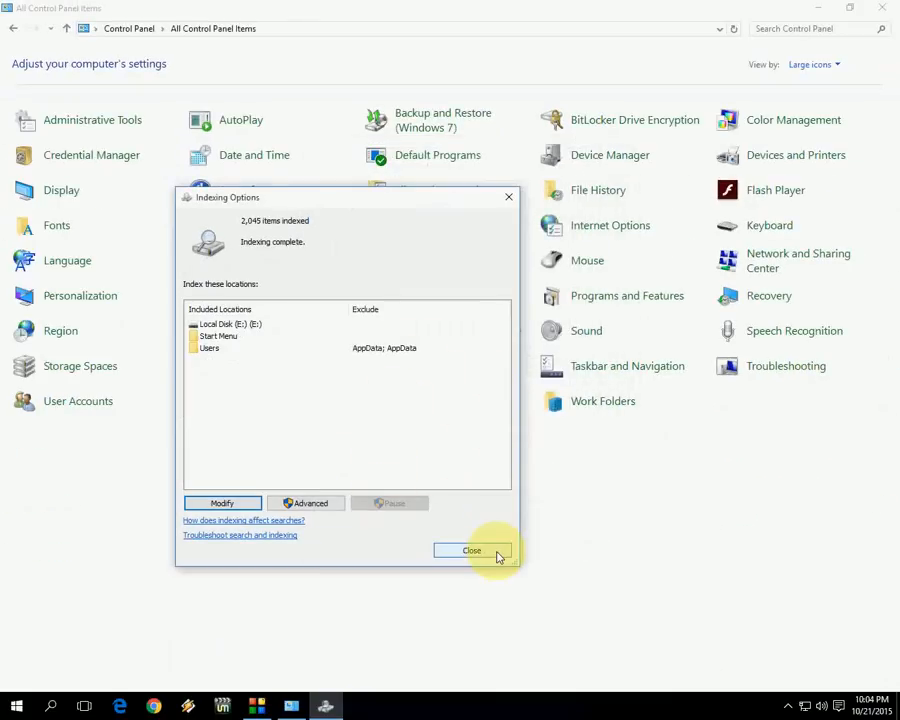
- Close Indexing Options and the Control Panel window back to the desktop
left_click(497, 555)
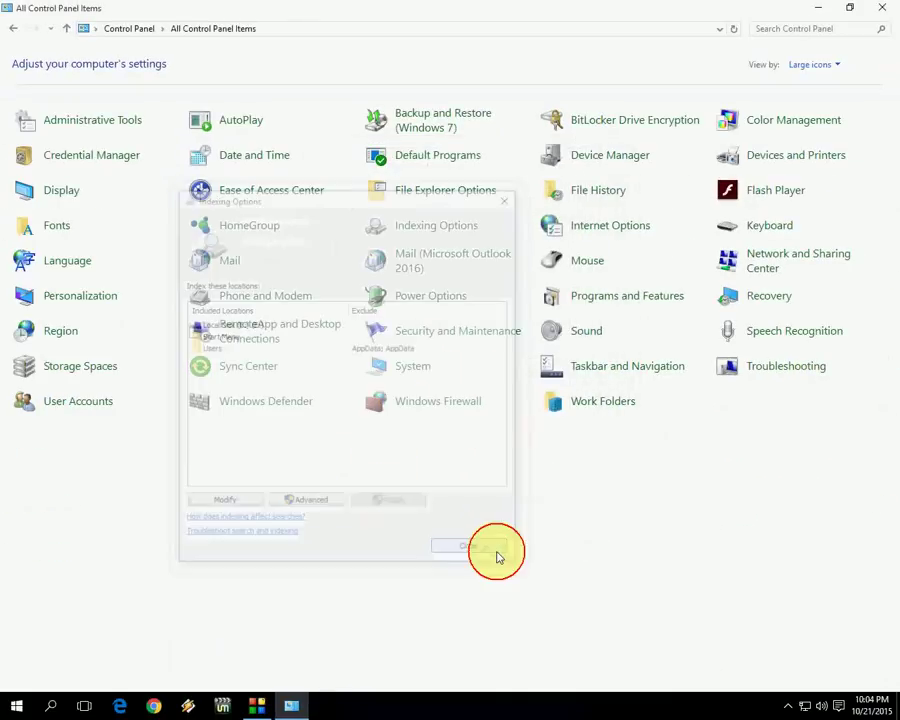
left_click(885, 7)
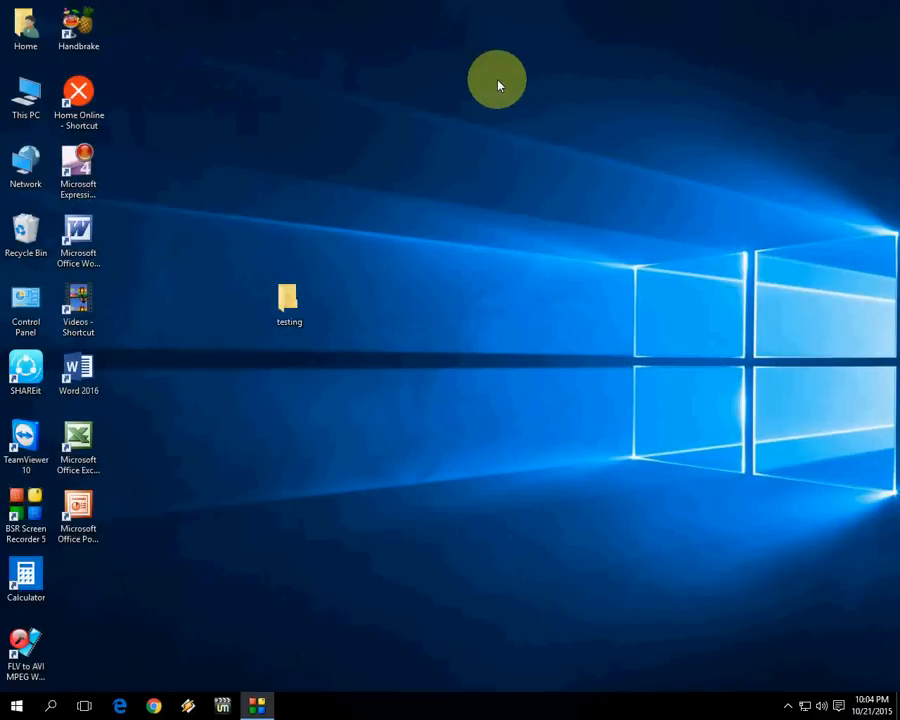
- Search Start for 'View side by side' and expand into the full Search my stuff results
key("super")
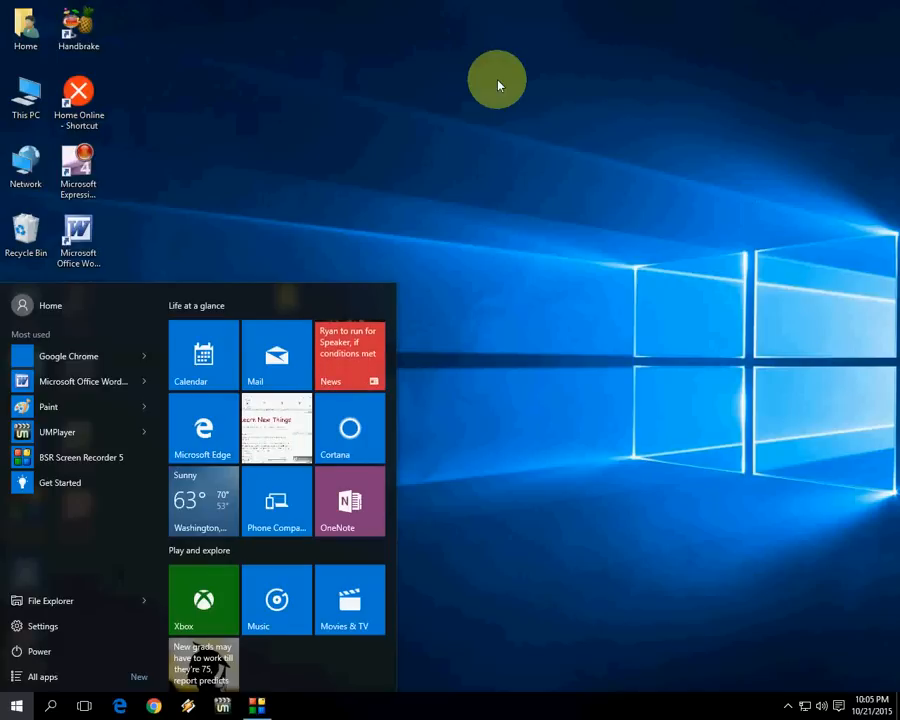
type("View side by side")
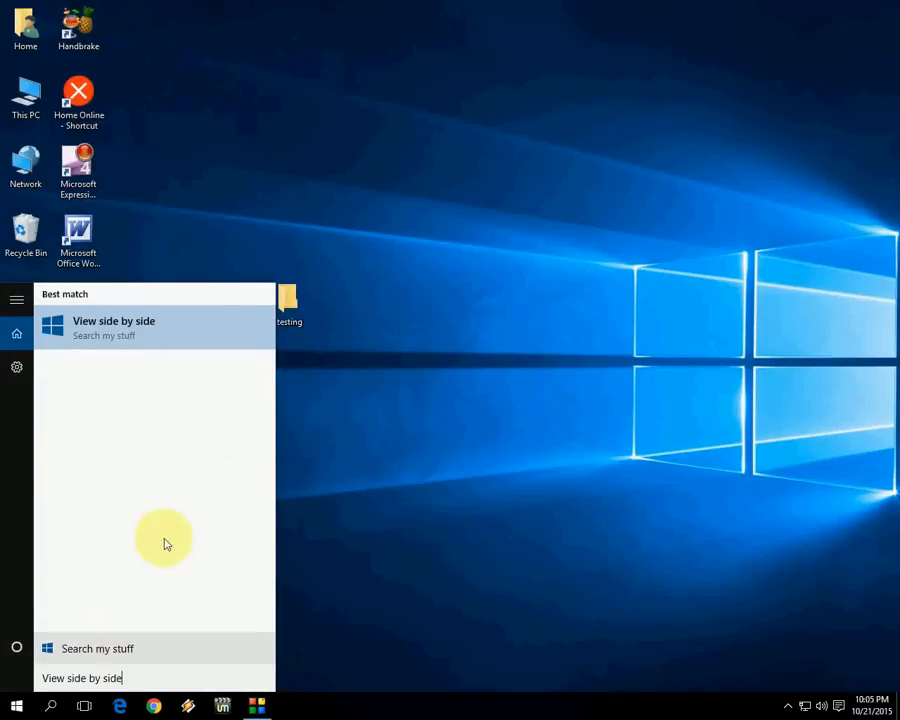
key("Return")
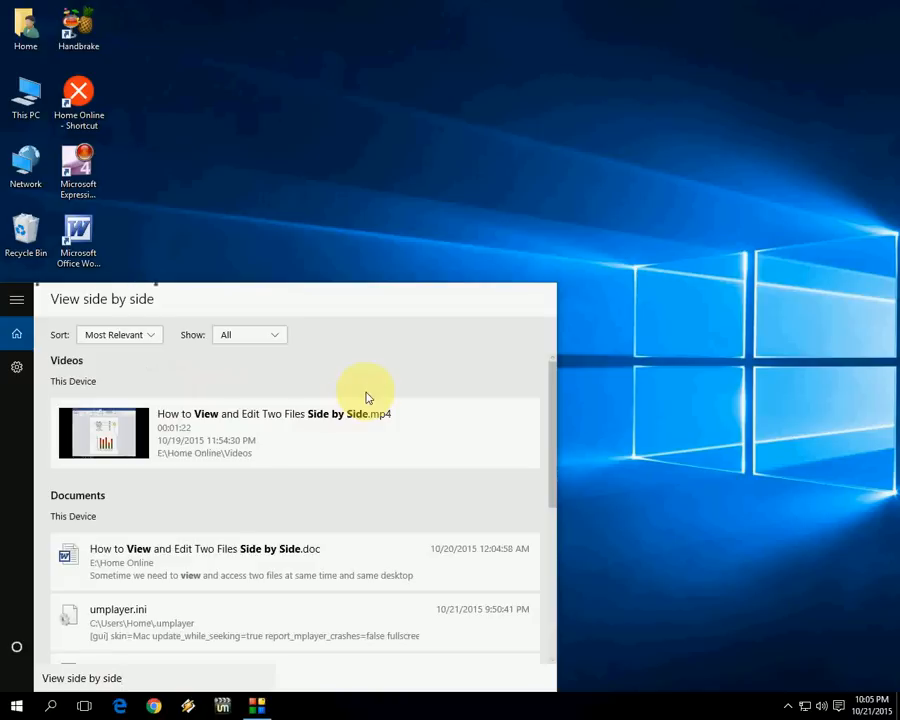
scroll(297, 434, "down", 1)
scroll(297, 432, "down", 2)
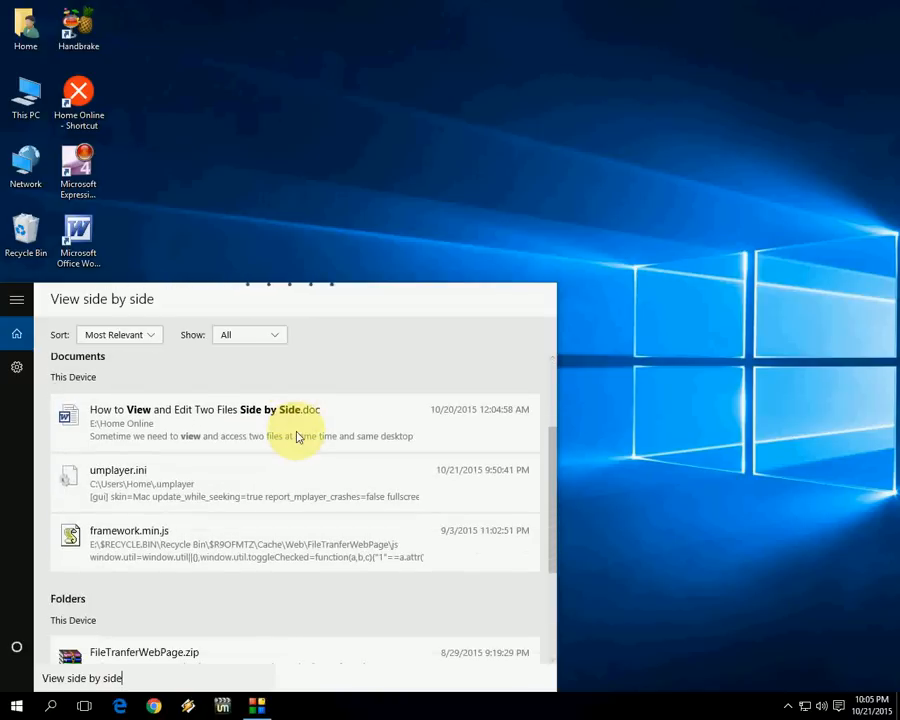
scroll(297, 436, "up", 3)
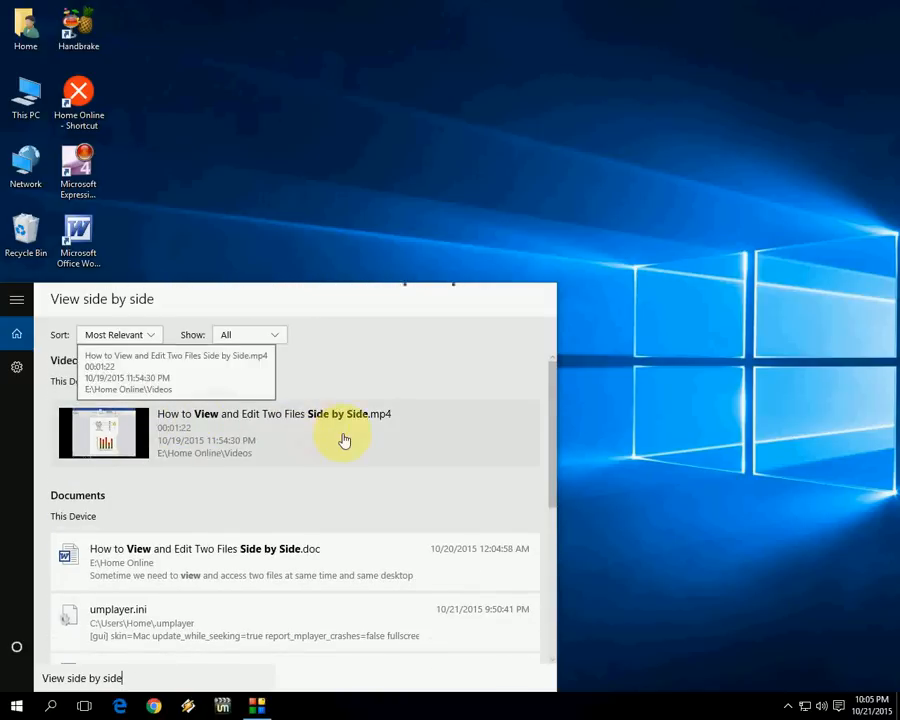
scroll(344, 438, "down", 1)
scroll(315, 436, "up", 1)
scroll(315, 432, "down", 2)
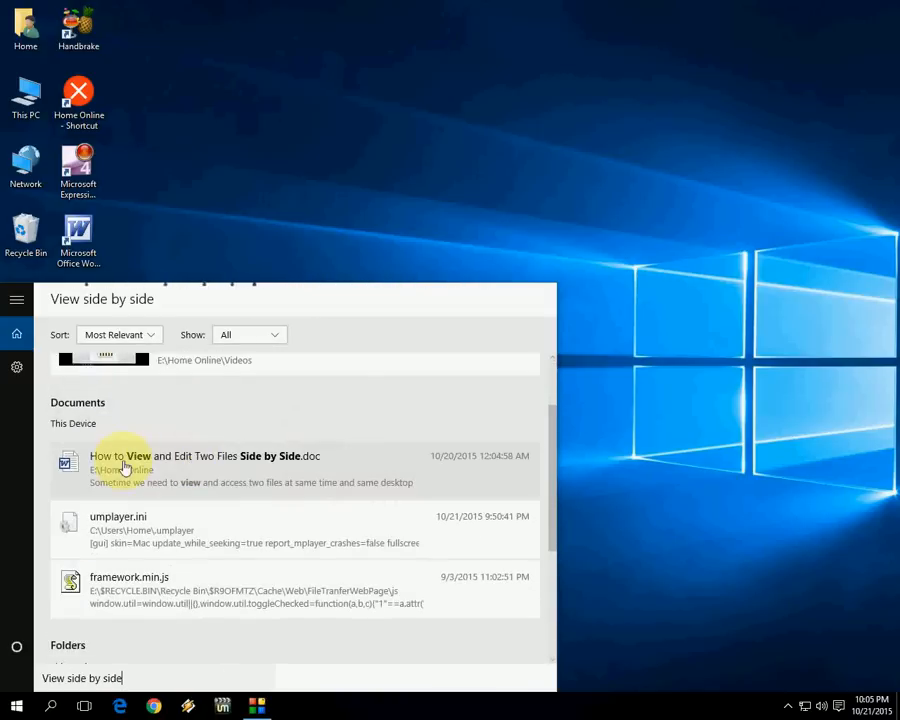
scroll(255, 480, "down", 2)
scroll(248, 490, "down", 3)
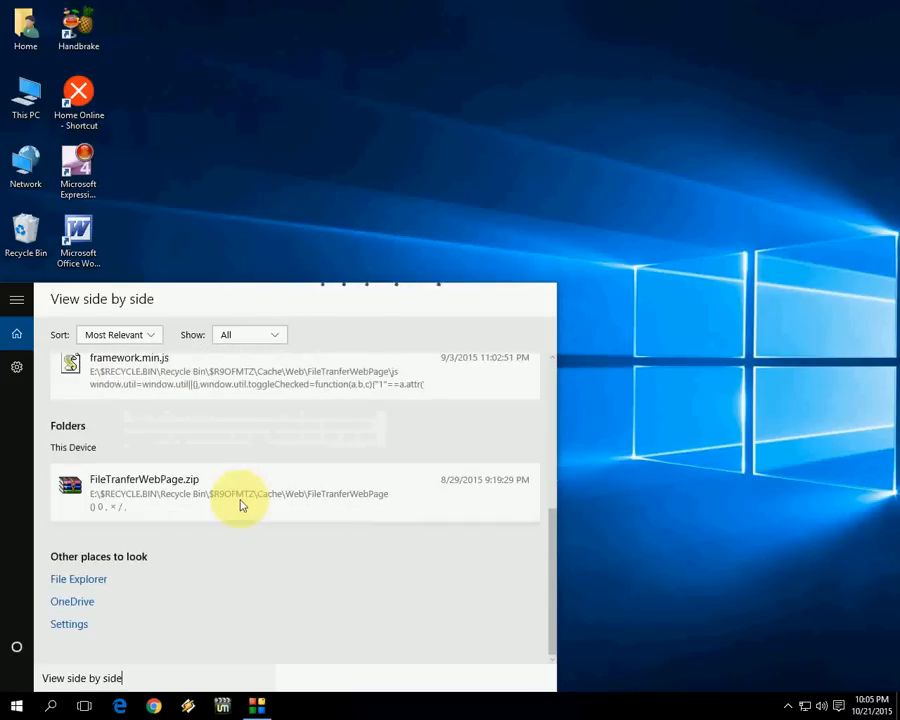
scroll(240, 505, "up", 4)
scroll(240, 505, "up", 1)
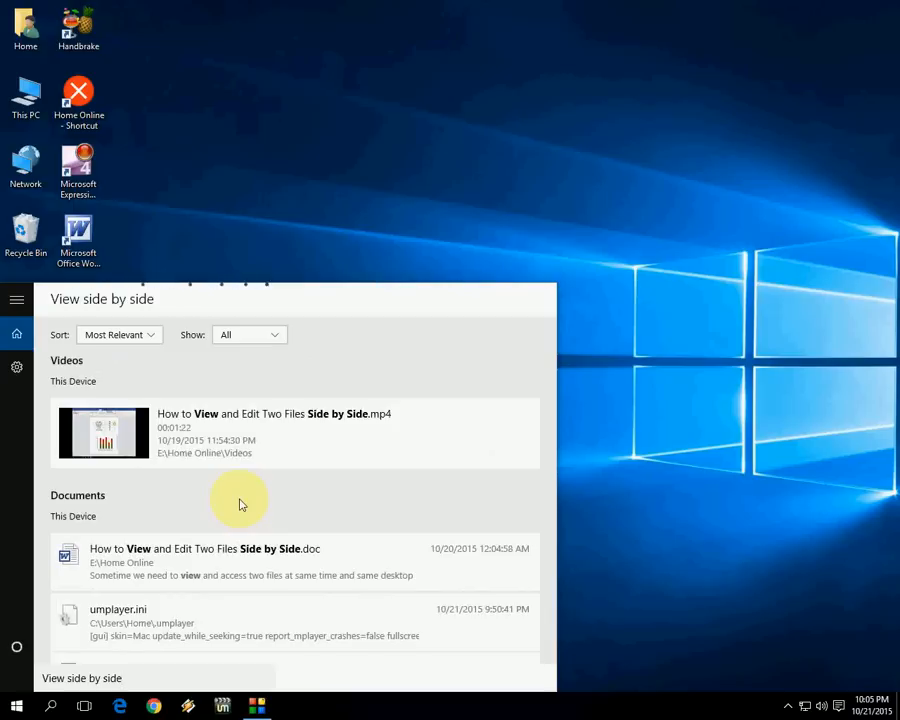
- Dismiss the results, search Start for 'testing' and open the empty testing folder
key("Escape")
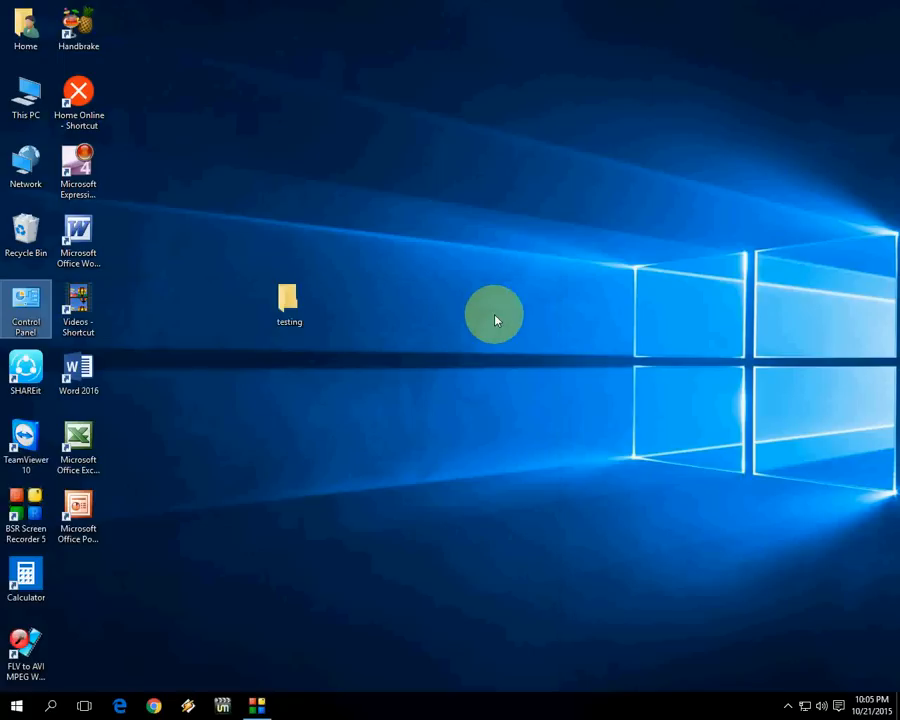
key("super")
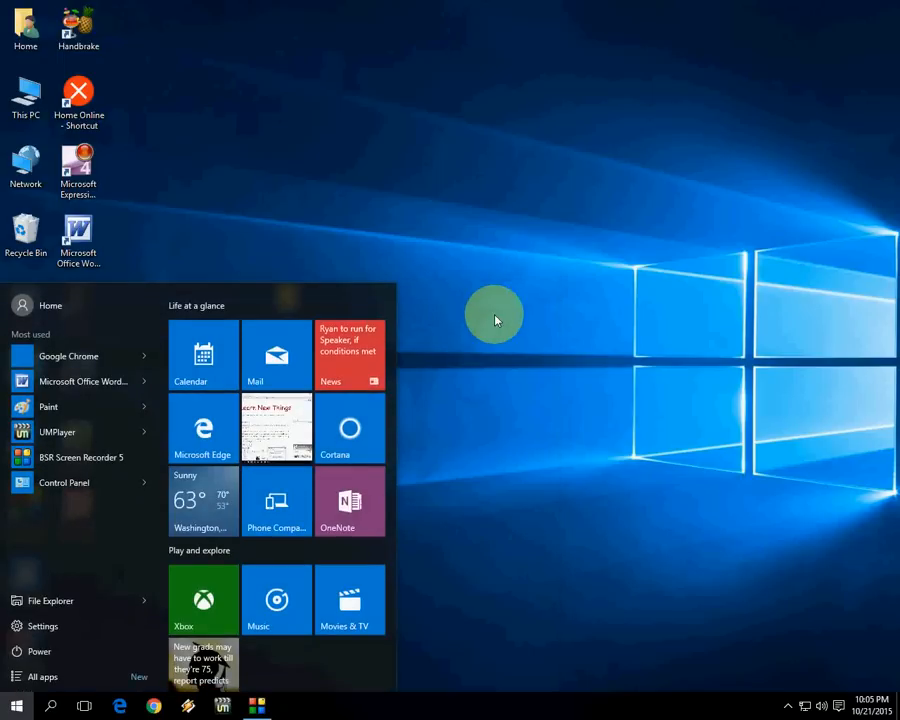
type("tes")
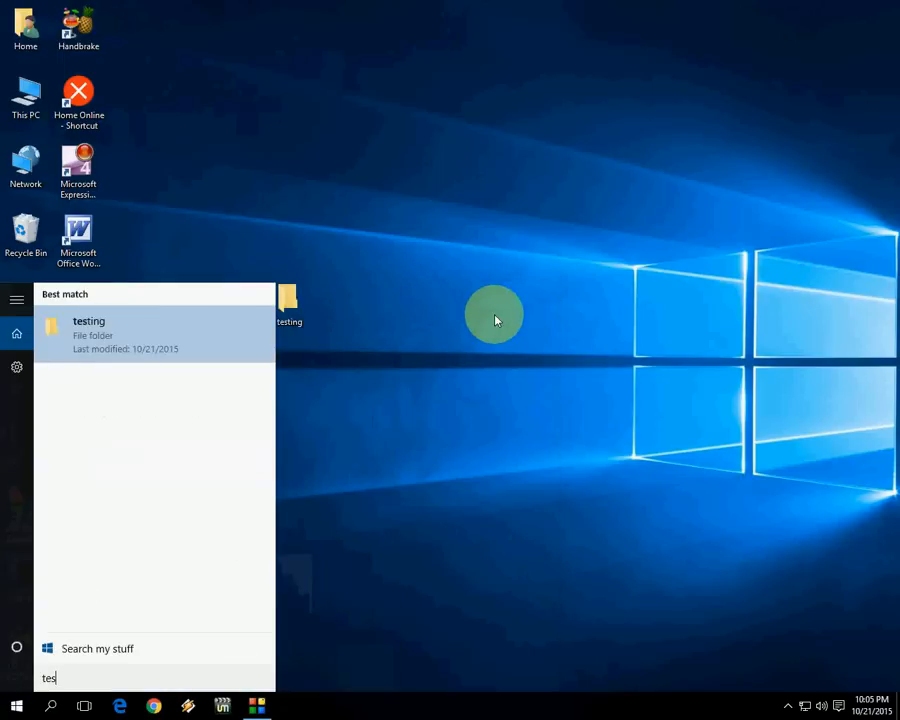
type("ing")
key("BackSpace")
key("BackSpace")
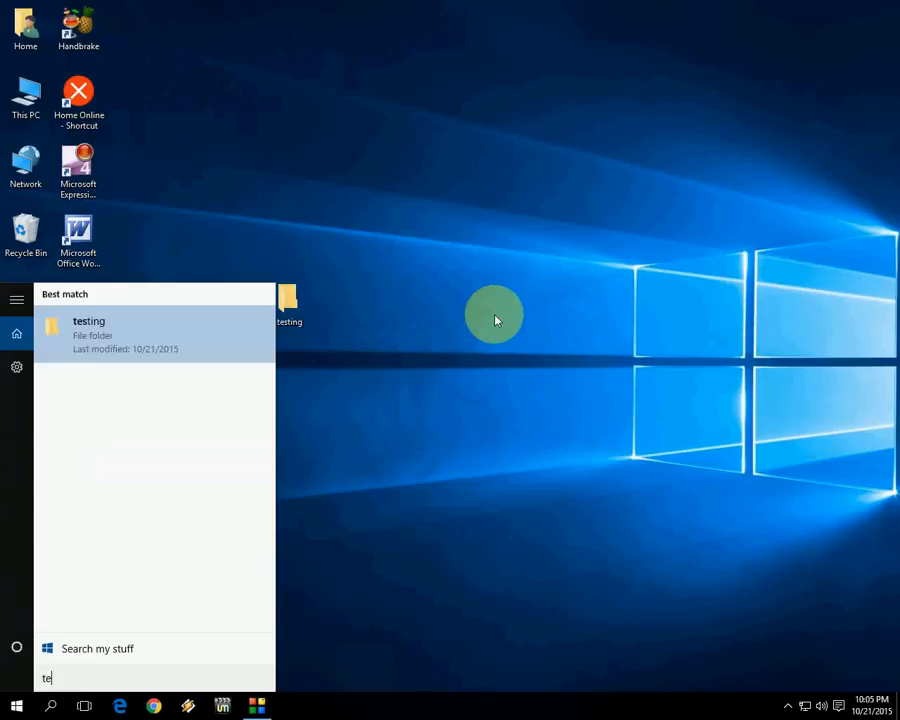
key("BackSpace")
type("stin")
type("g")
key("Return")
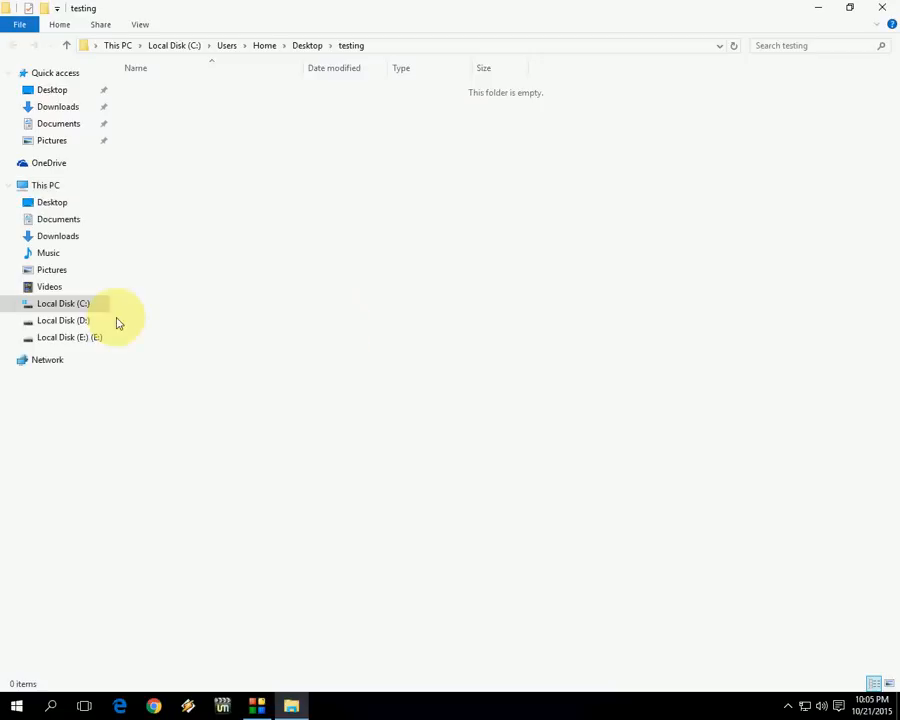
- Close the testing folder window and select the testing icon on the desktop
key("alt+F4")
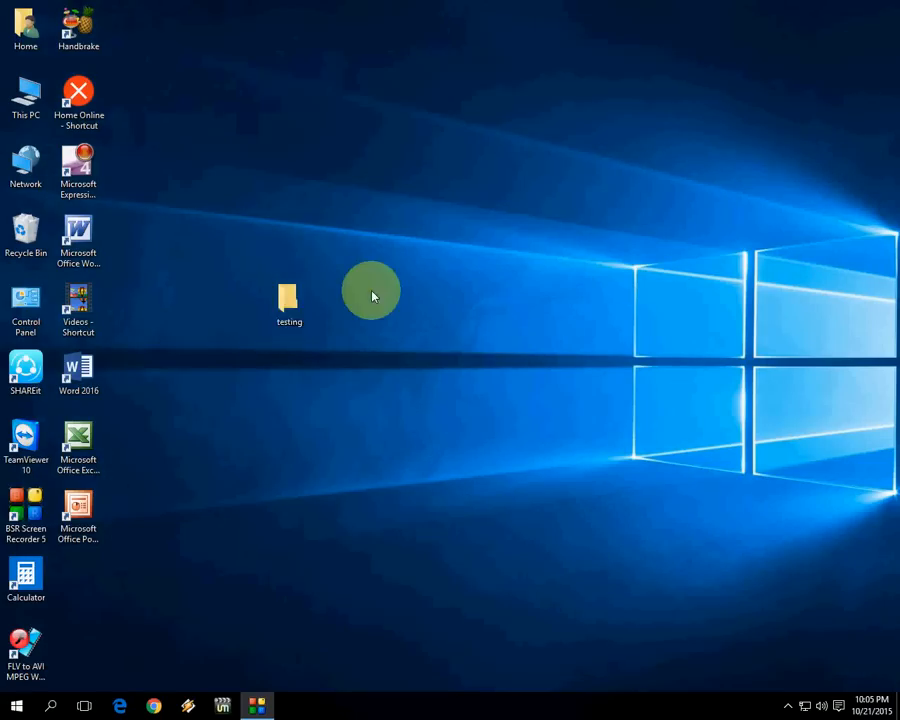
left_click(313, 316)
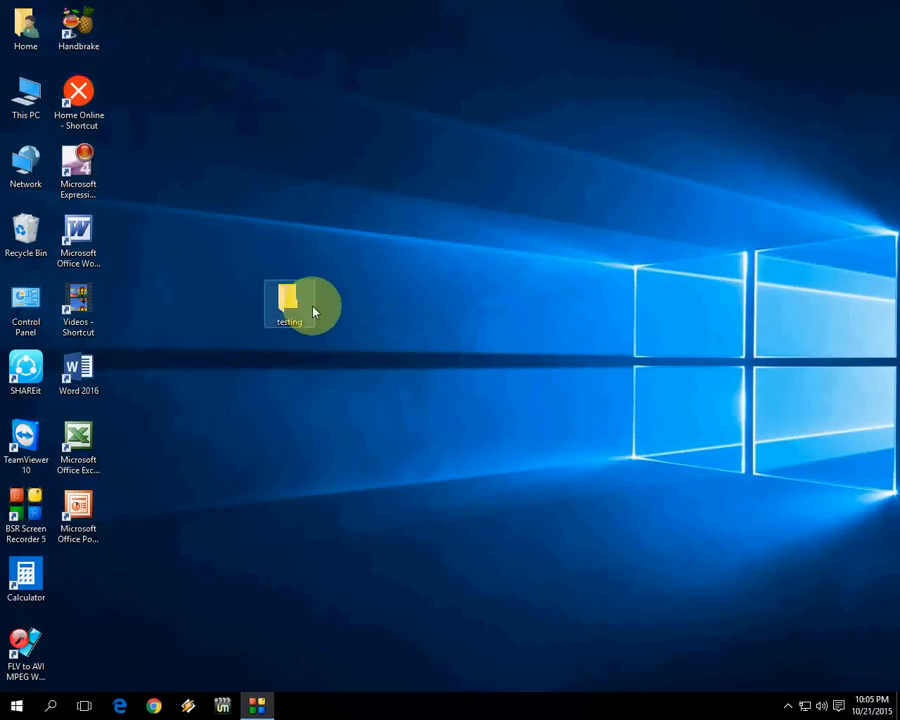